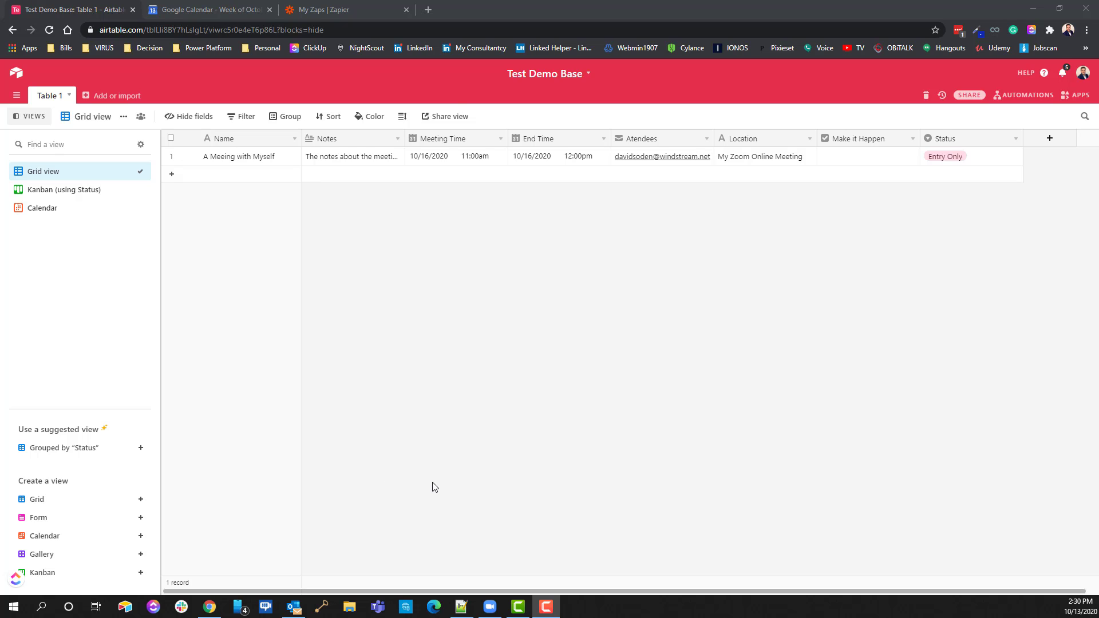
Step: View the current week in Google Calendar, the Zaps list in Zapier and the upcoming meetings in Zoom
click(204, 10)
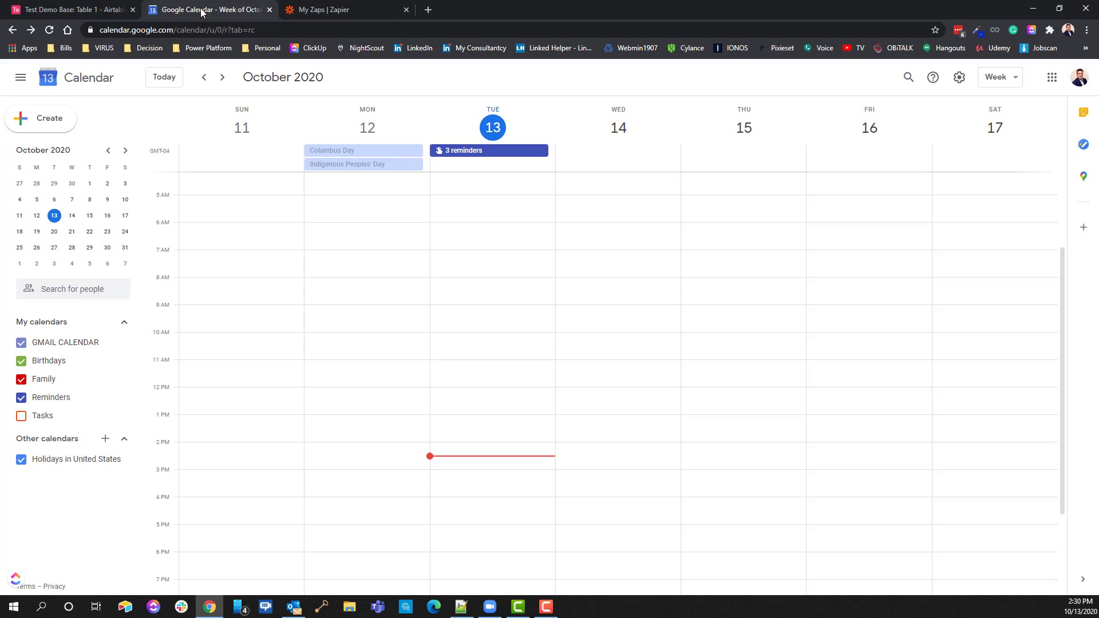
click(303, 10)
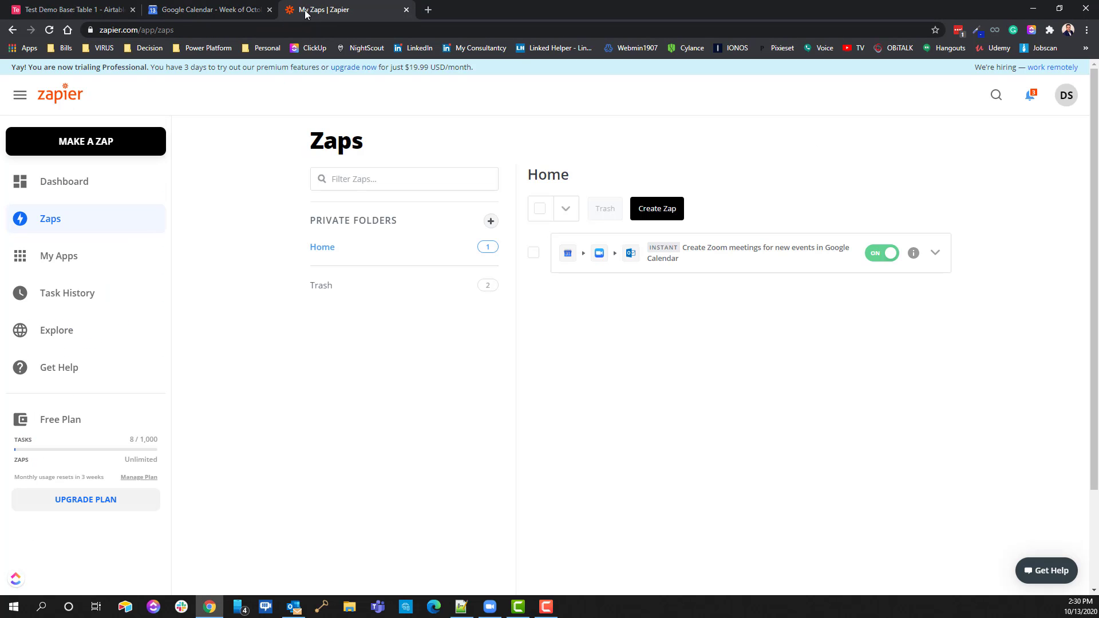
click(489, 606)
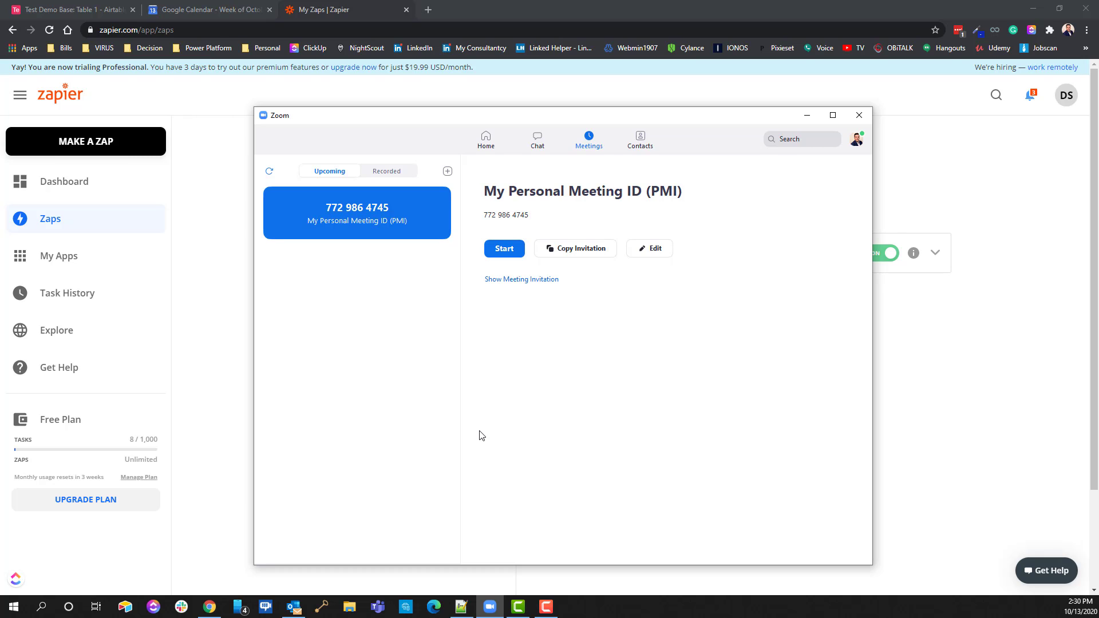
Step: Switch to Airtable's Test Demo Base and show its automations list alongside the meeting record's Make it Happen and Status fields
click(68, 10)
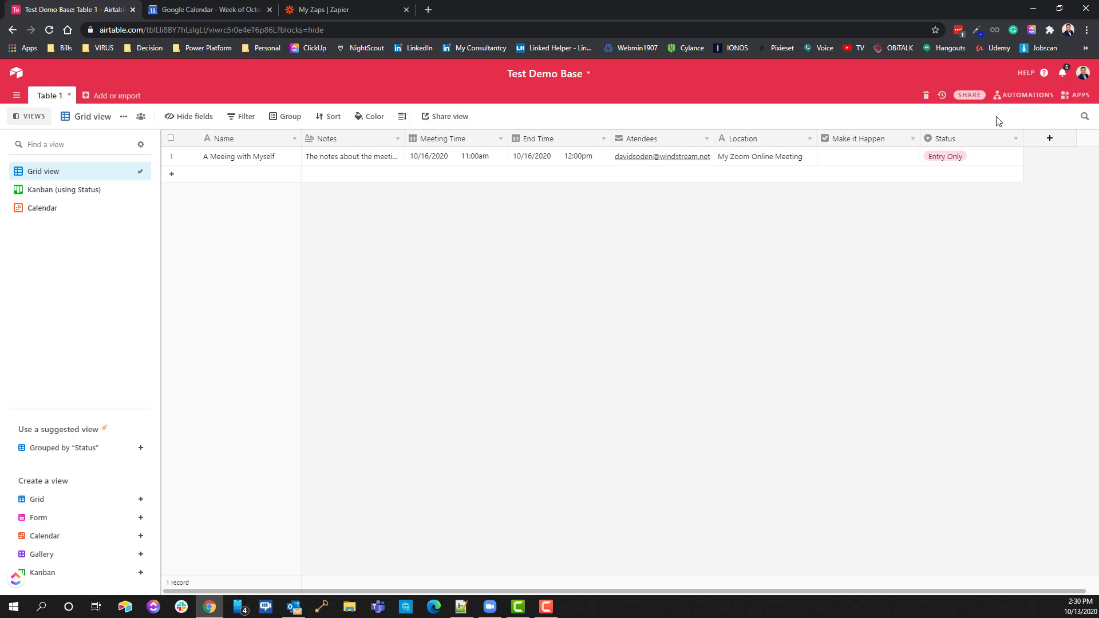
click(1020, 96)
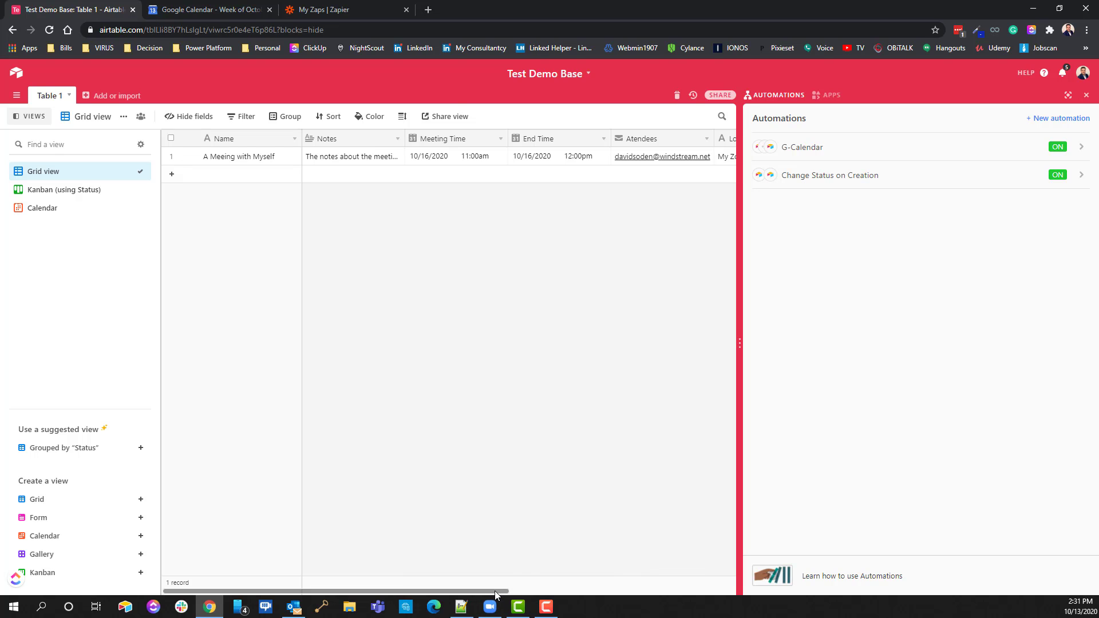
drag(495, 591, 638, 589)
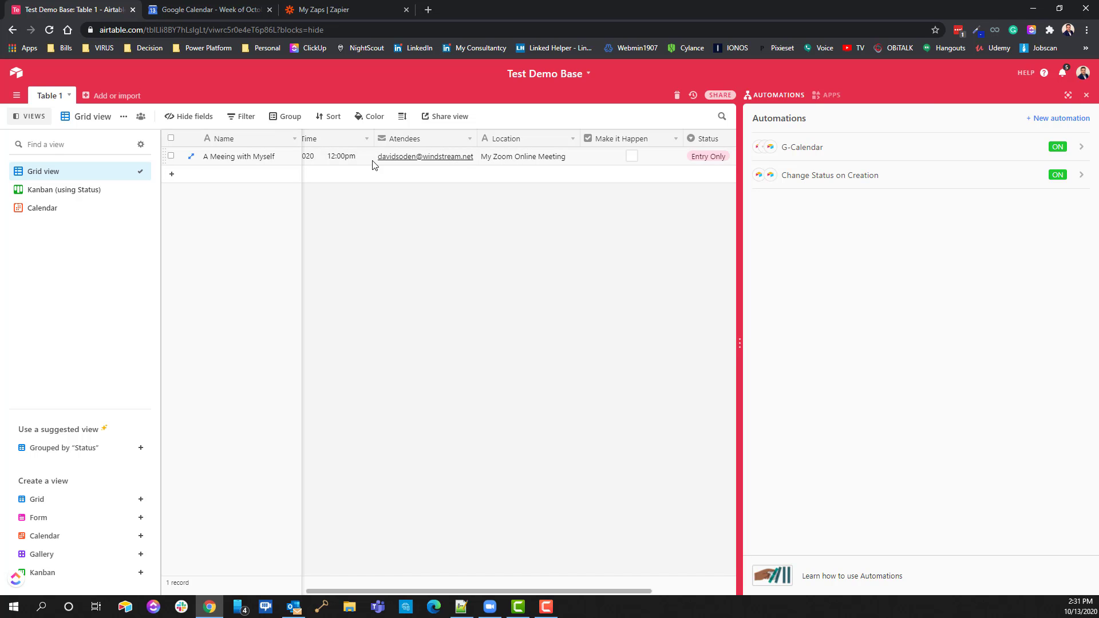
Step: Check Google Calendar, the Zaps list in Zapier, and Zoom's upcoming meetings and scheduling options
click(194, 10)
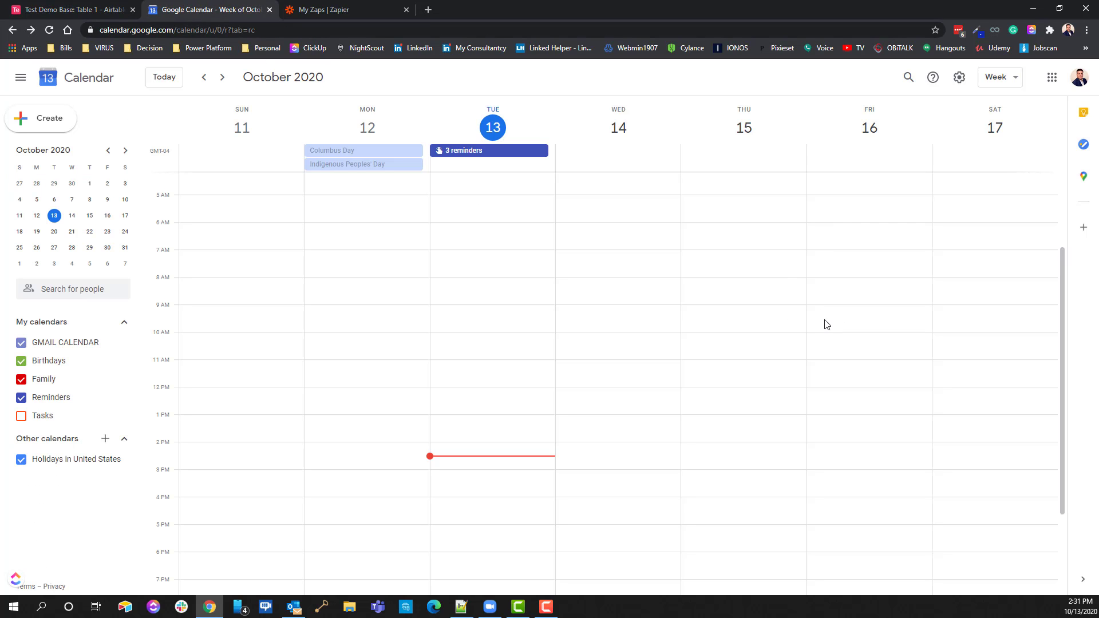
click(325, 10)
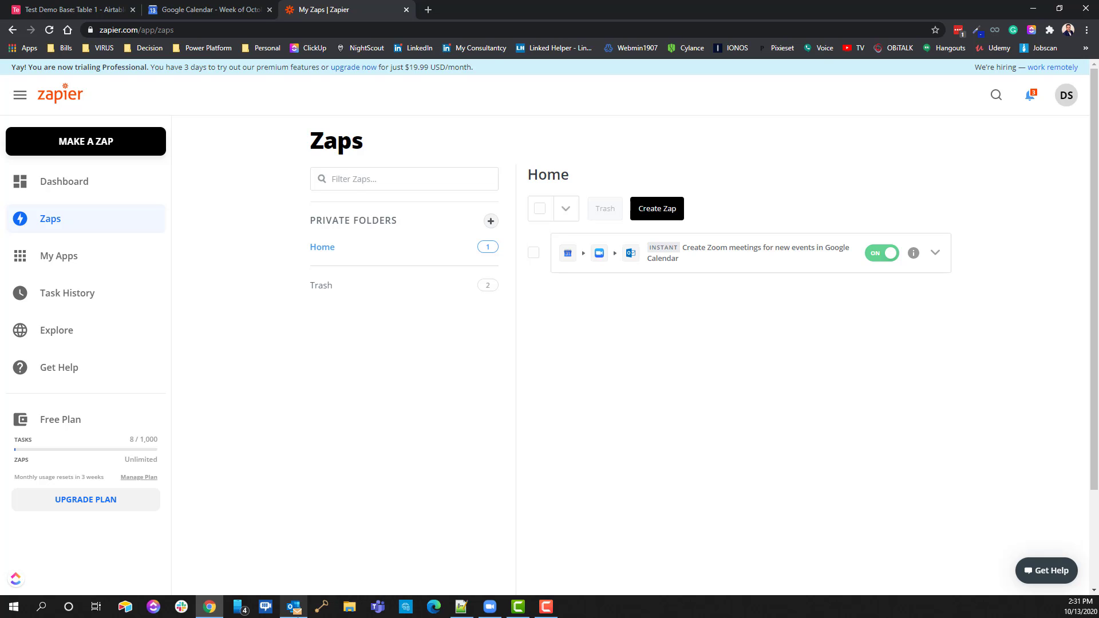
click(490, 608)
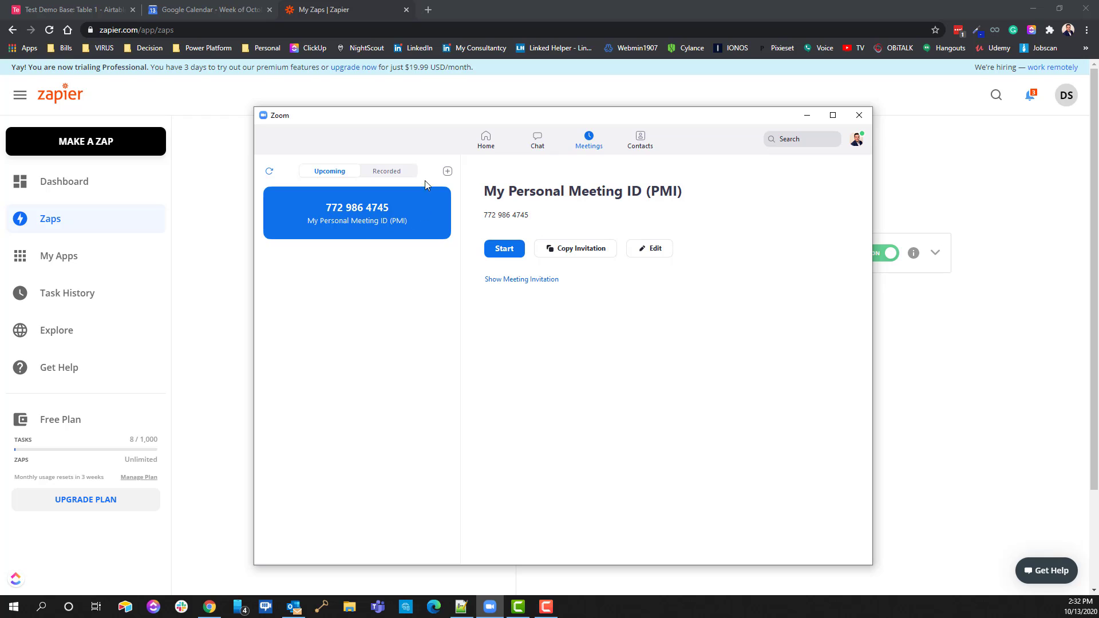
click(448, 171)
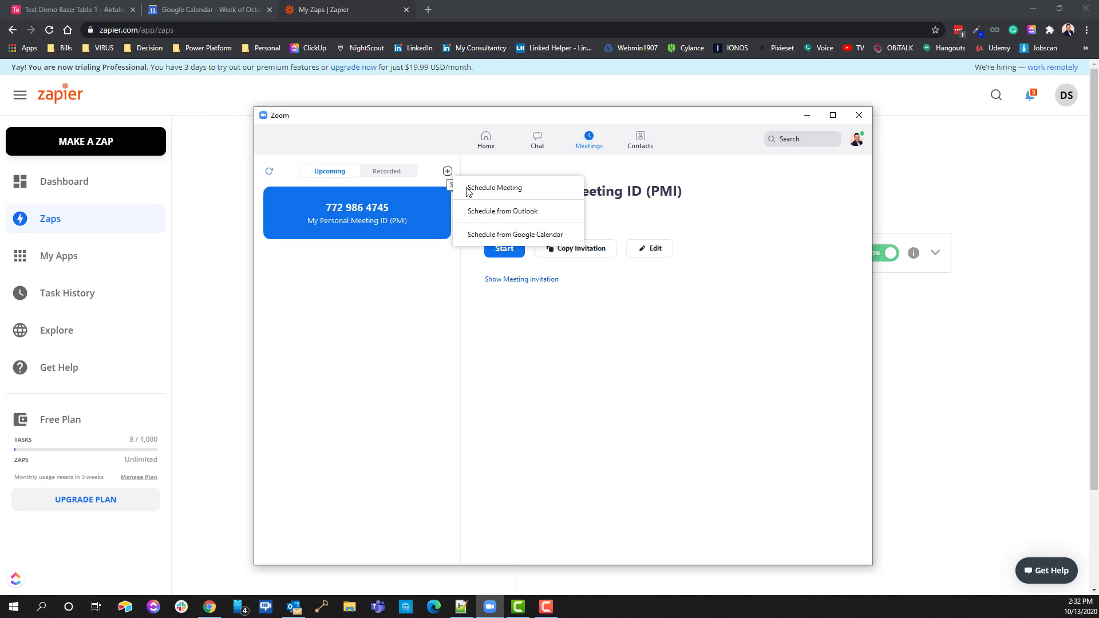
click(394, 364)
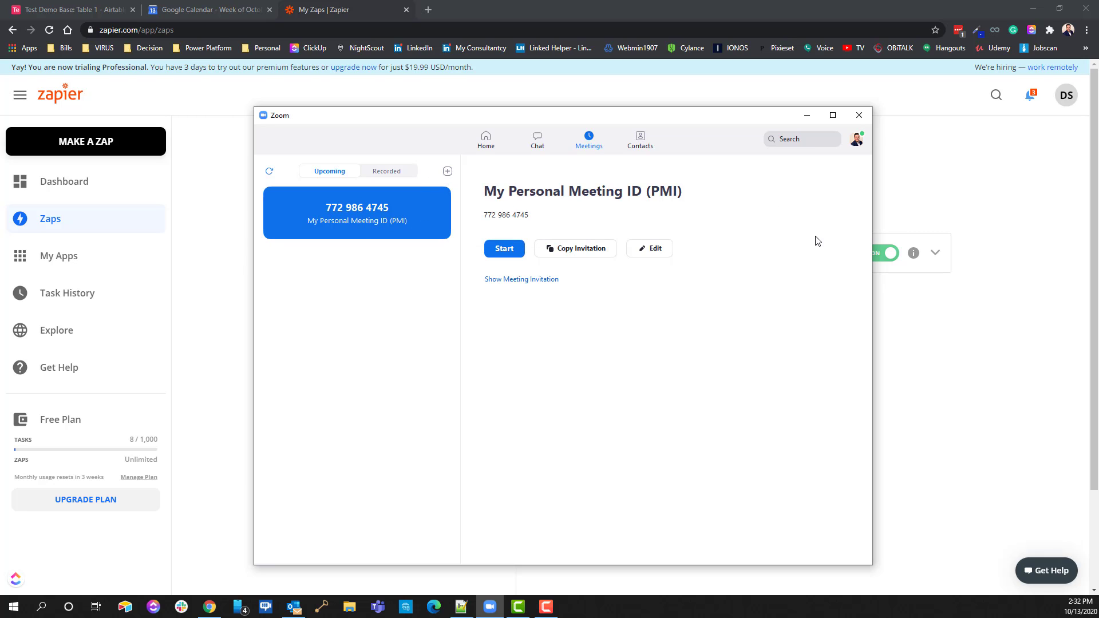
Step: Back in Airtable, close the automations list and enable Make it Happen for the "A Meeing with Myself" record
click(71, 10)
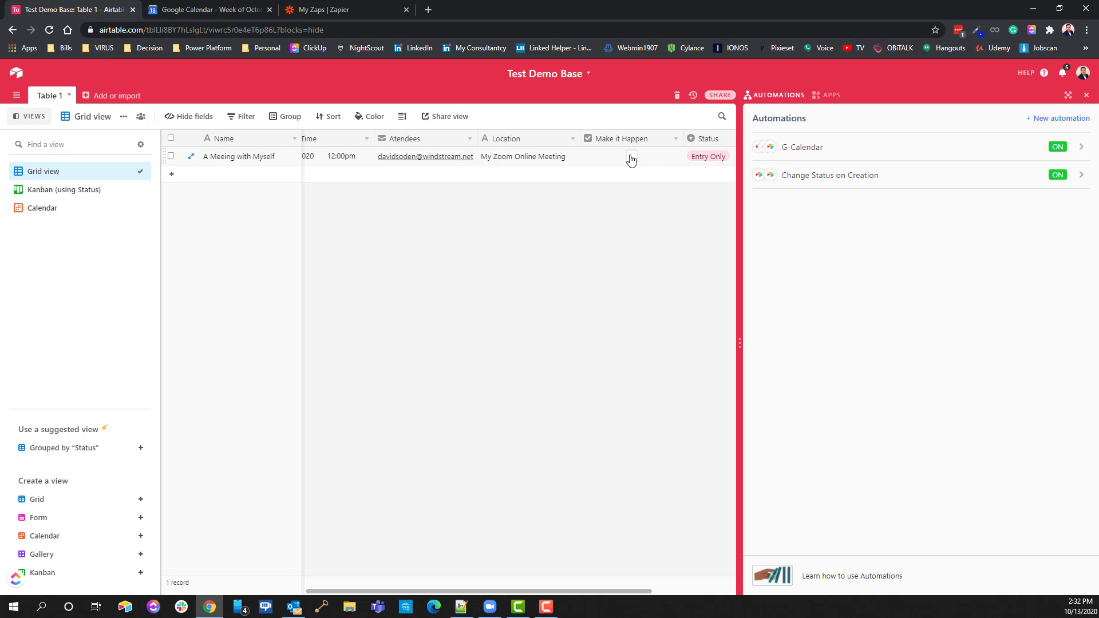
click(1087, 95)
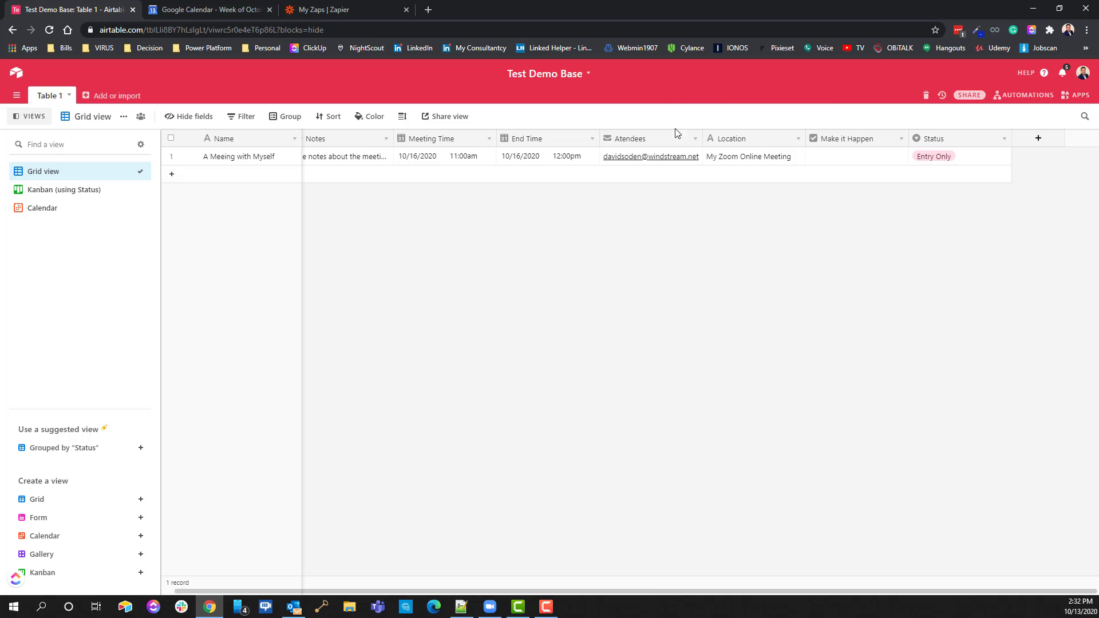
click(859, 159)
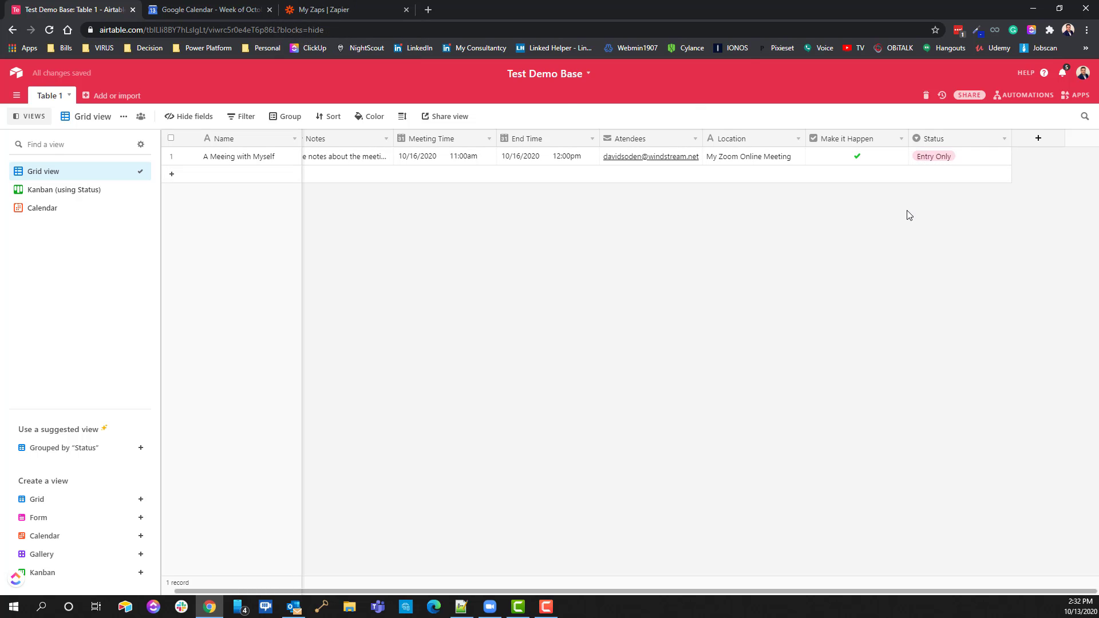
Step: Check Google Calendar for the Friday 16 event and the meeting record's Status in Airtable
click(198, 10)
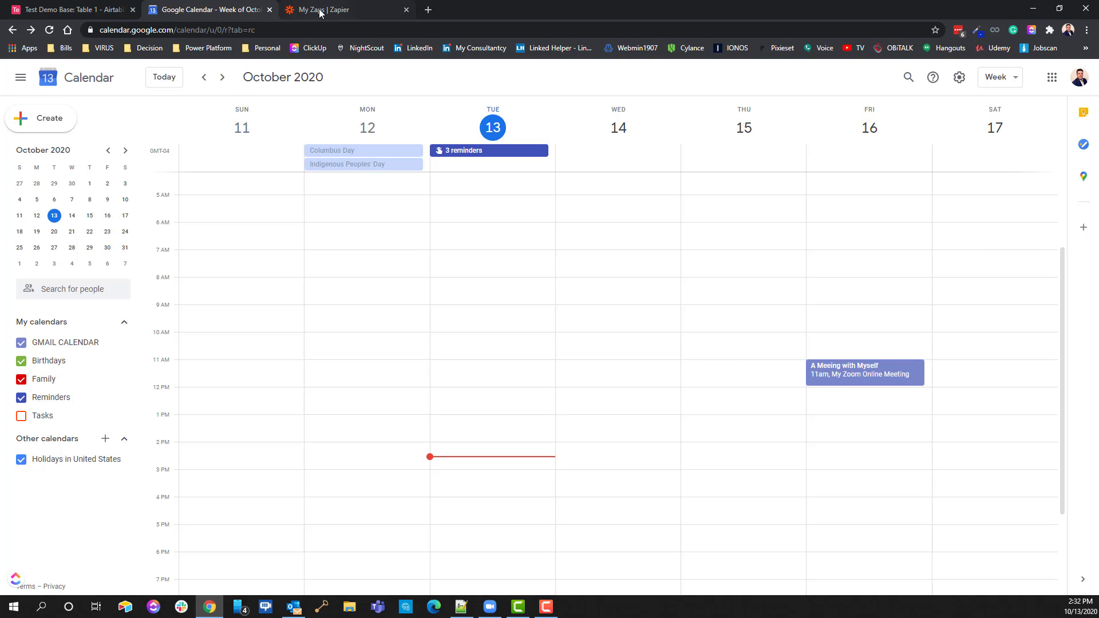
click(97, 14)
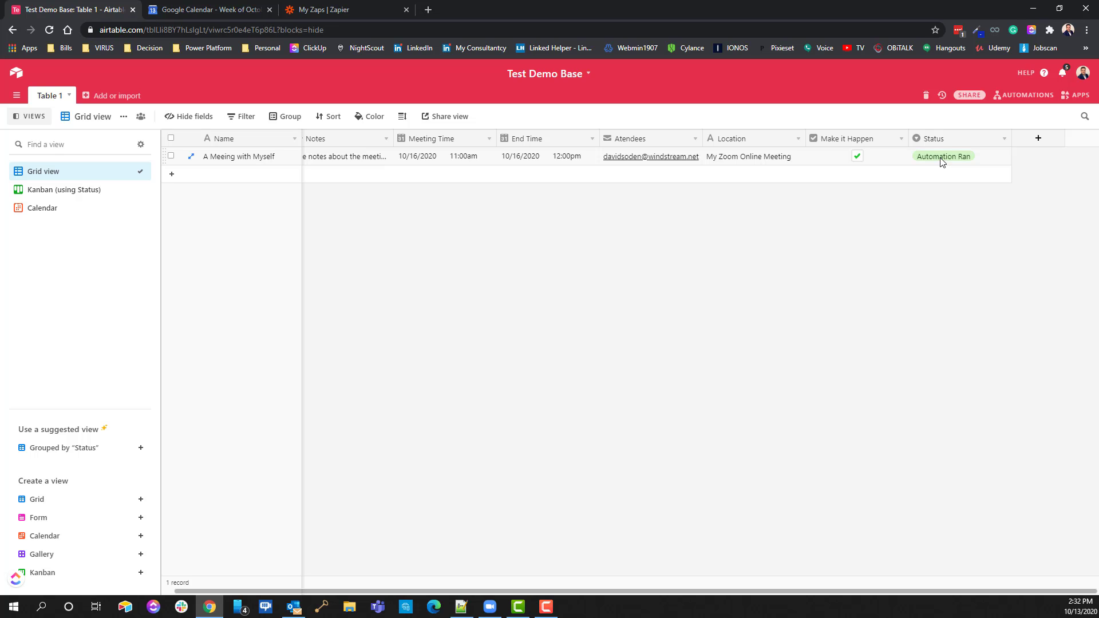
Step: Open the Task History in Zapier and refresh it to check the latest run of the Zoom meeting Zap
click(325, 9)
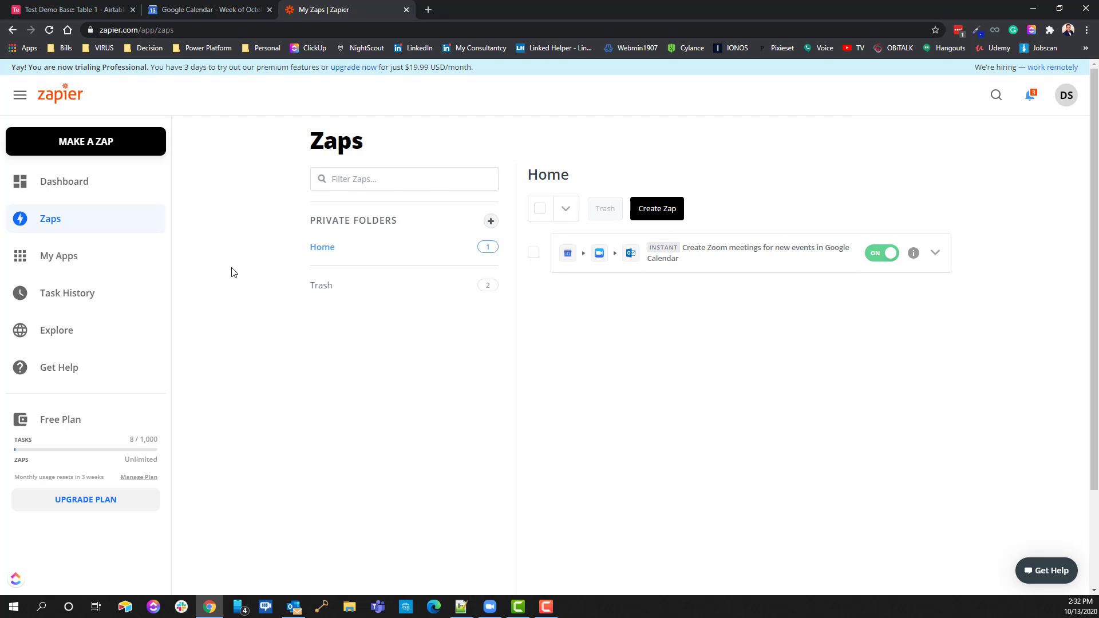
click(67, 294)
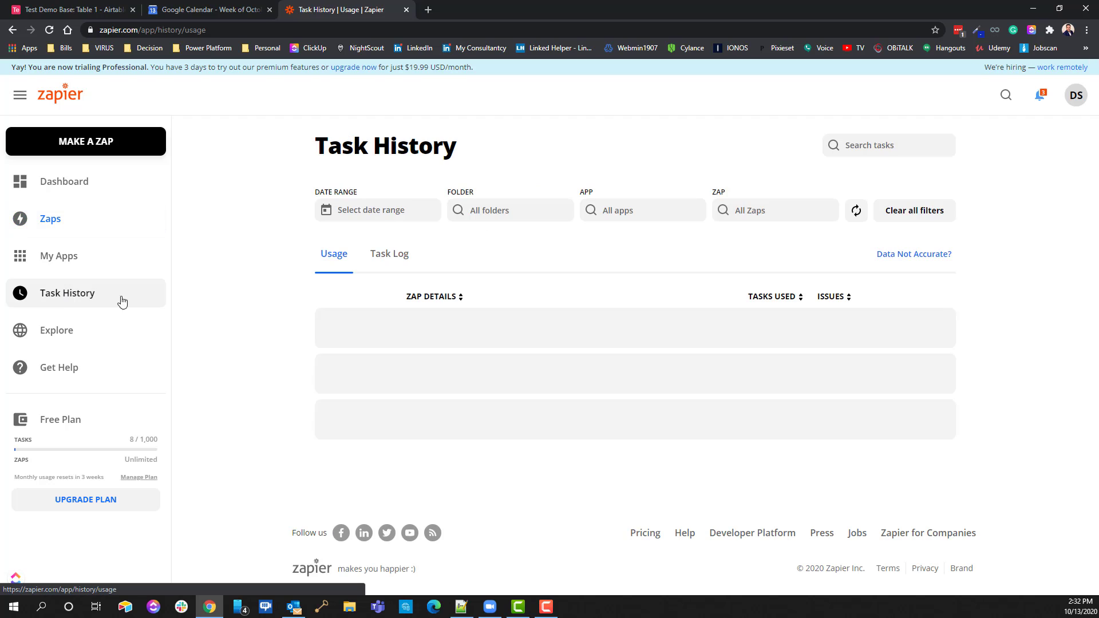
click(856, 211)
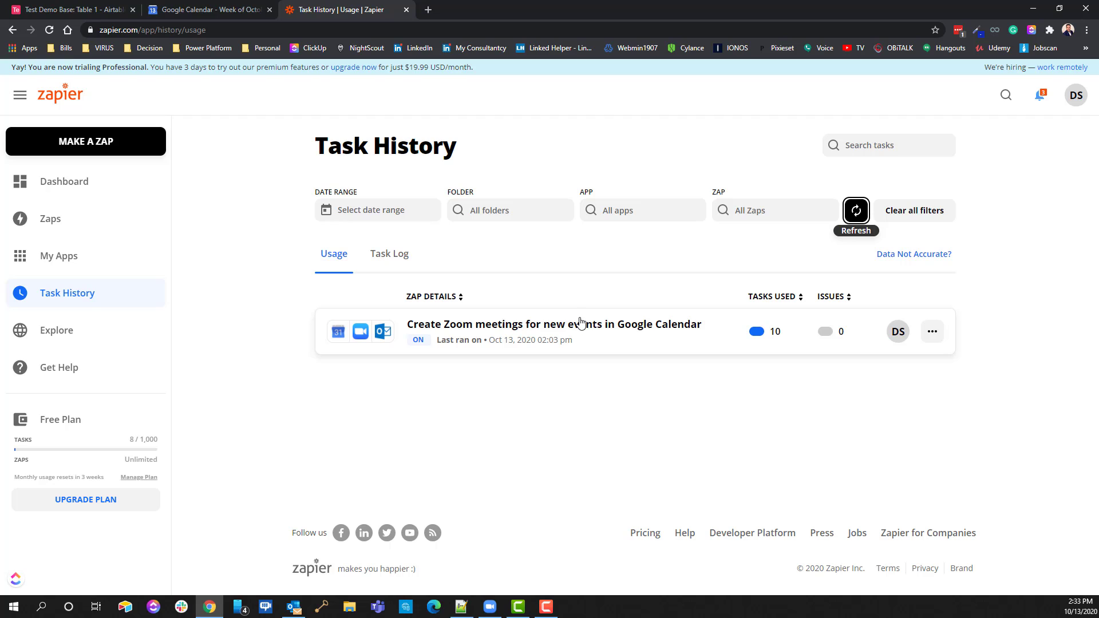
click(856, 217)
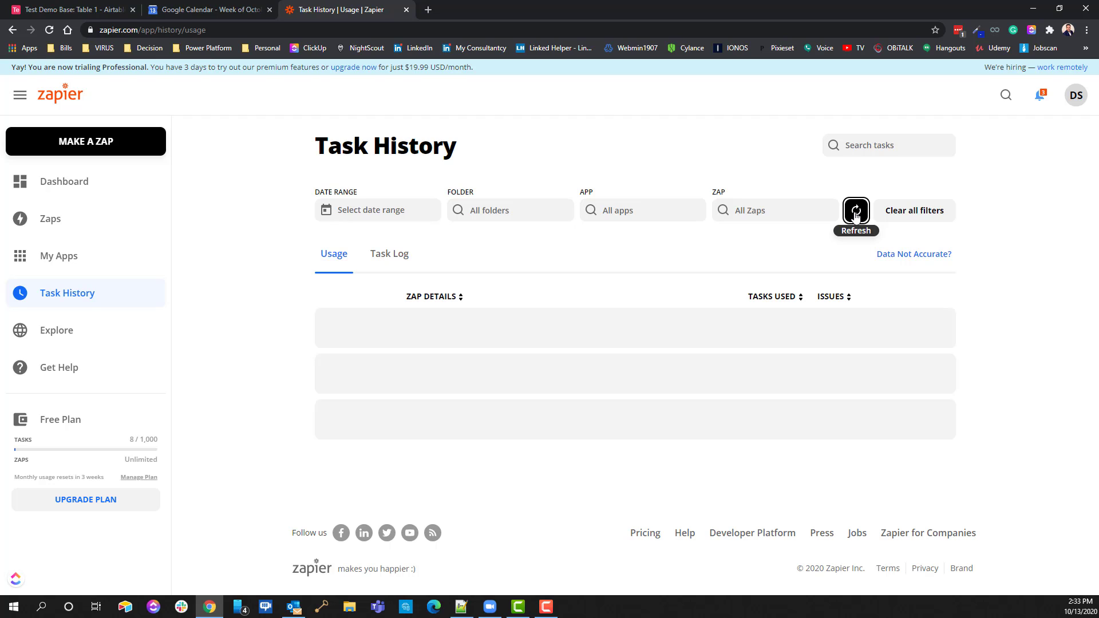
Step: Check Zoom's upcoming meetings for "A Meeing with Myself", moving its window aside
click(495, 611)
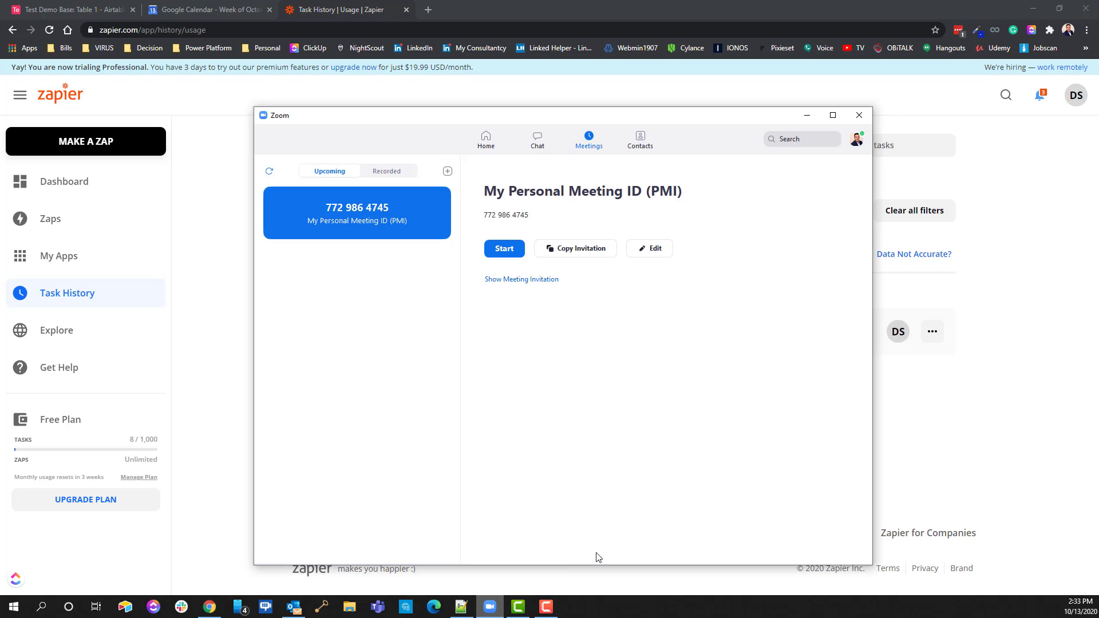
drag(691, 119, 623, 117)
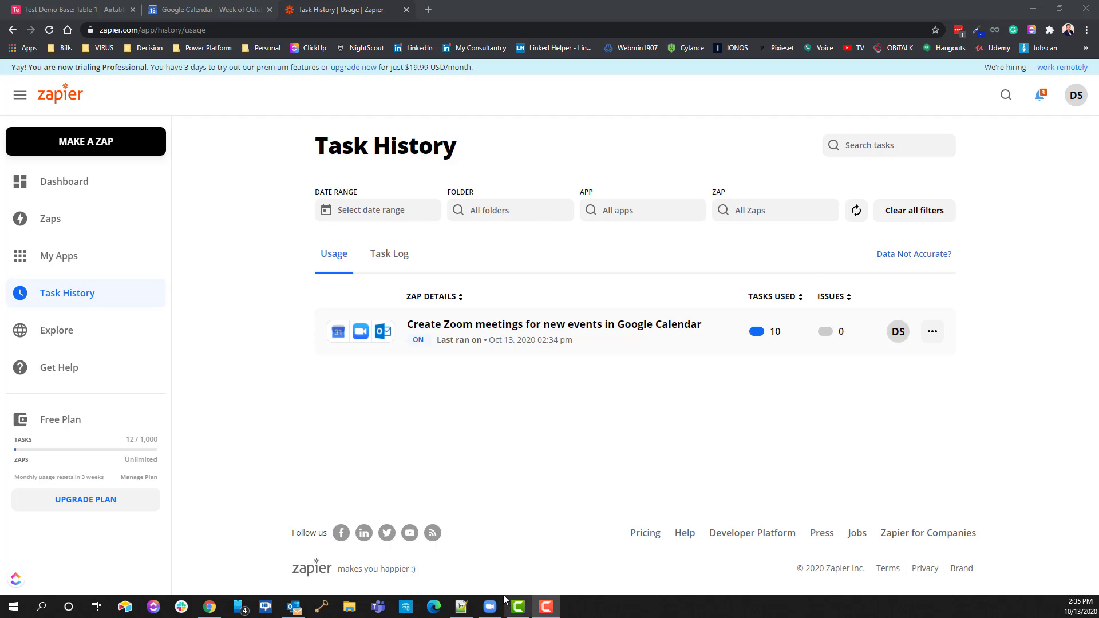
click(490, 607)
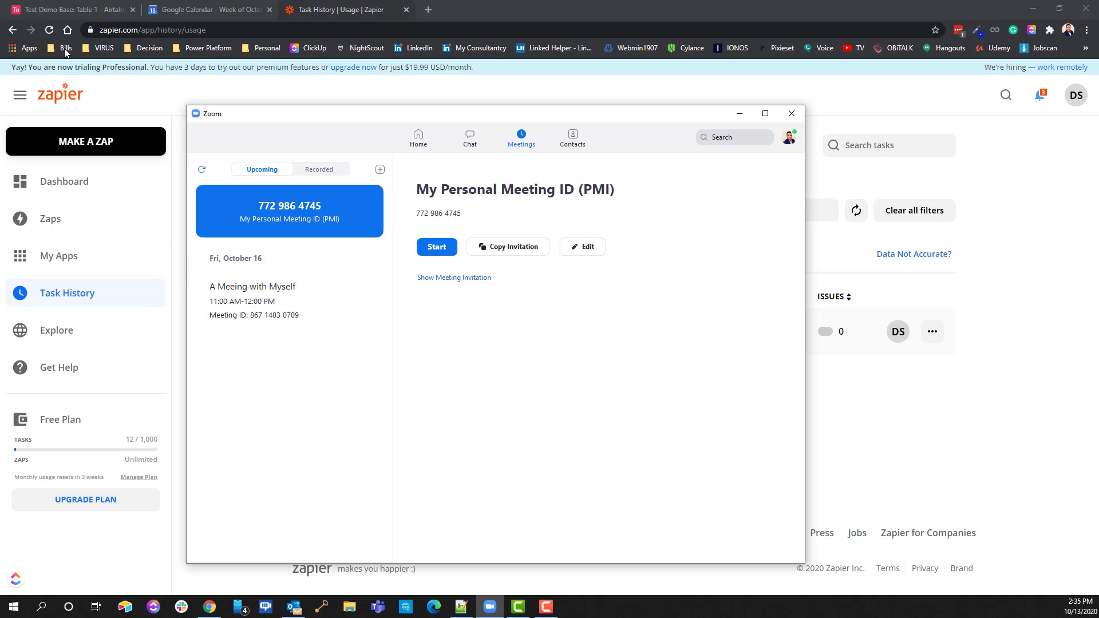
Step: Review the meeting's results across the Airtable record, Google Calendar, Zapier's Task History and Zoom
click(64, 10)
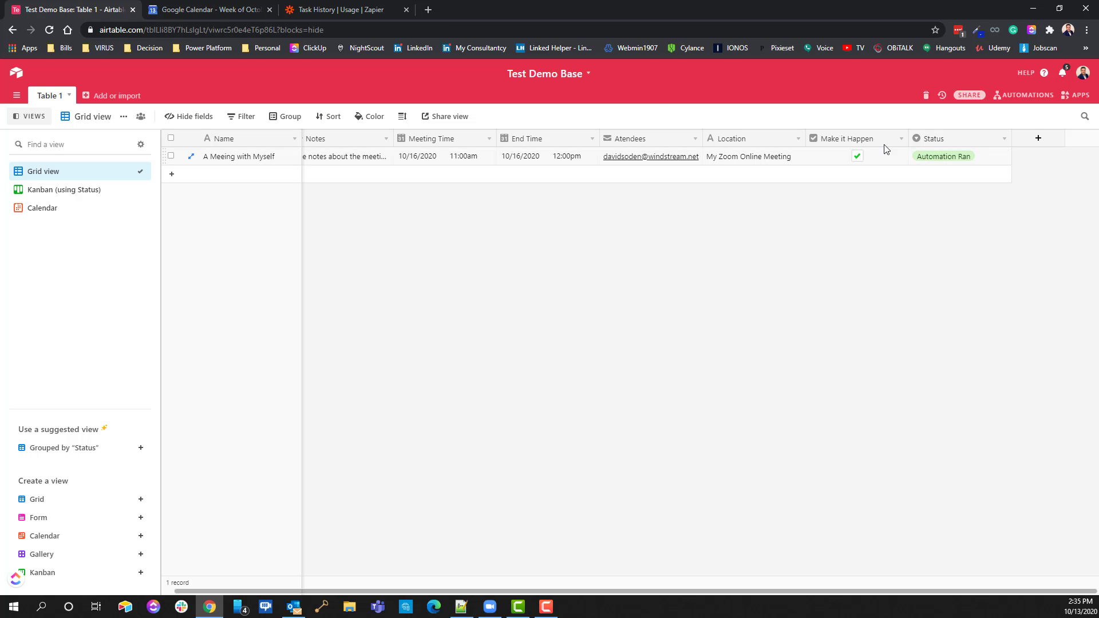
click(207, 10)
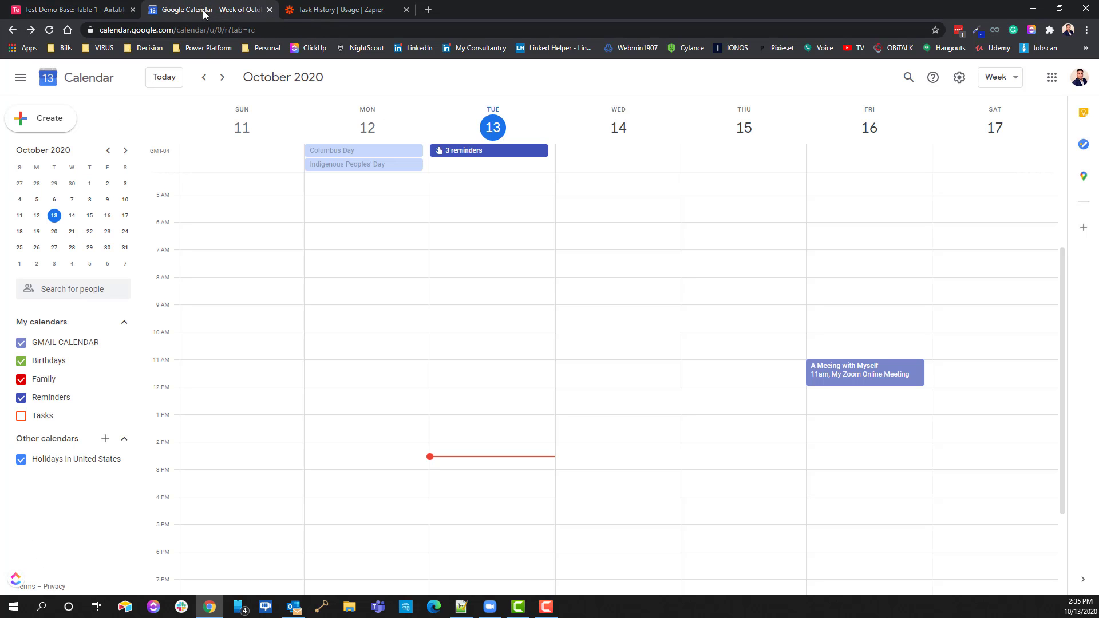
click(326, 12)
click(489, 610)
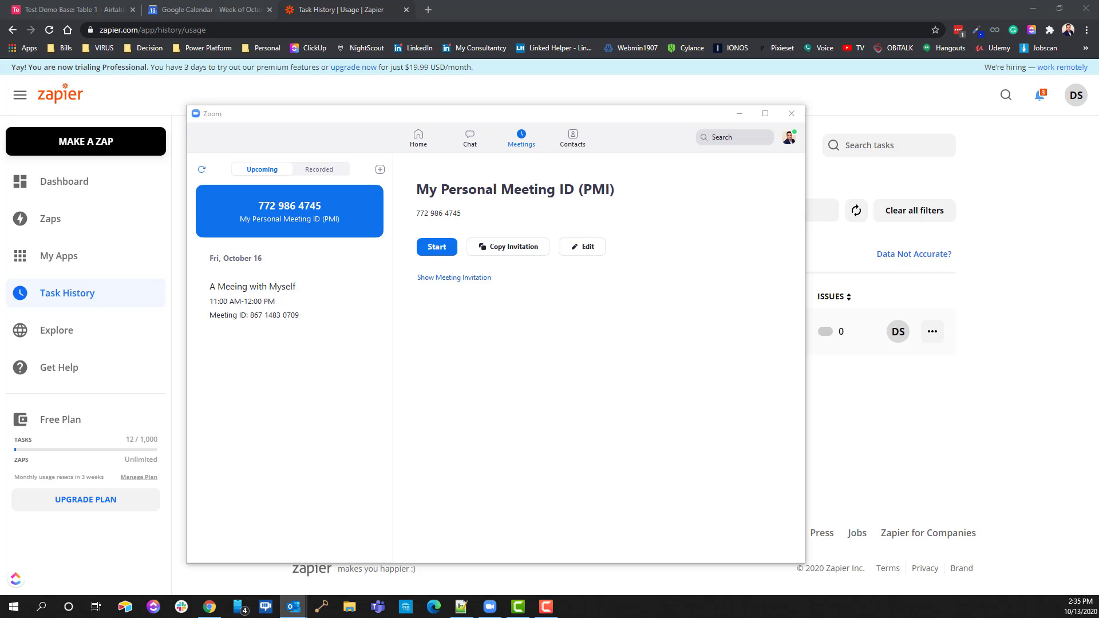
Step: Review the calendar invitation and the Zoom connection info message in Outlook, closing both and minimizing Zoom
drag(0, 118, 734, 97)
scroll(584, 346, up, 5)
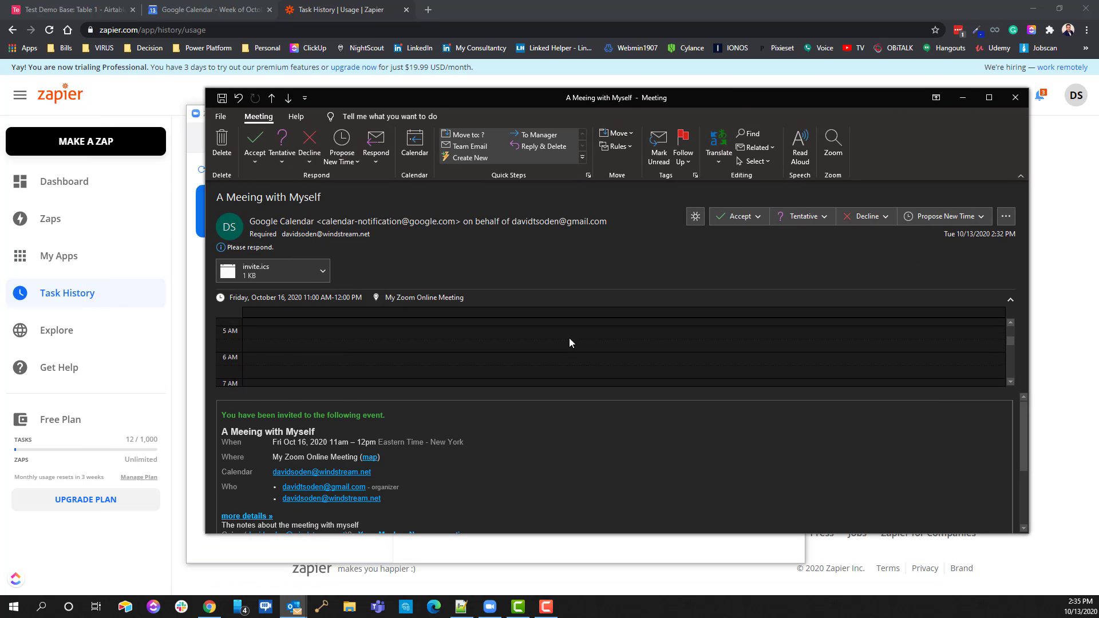
click(1017, 101)
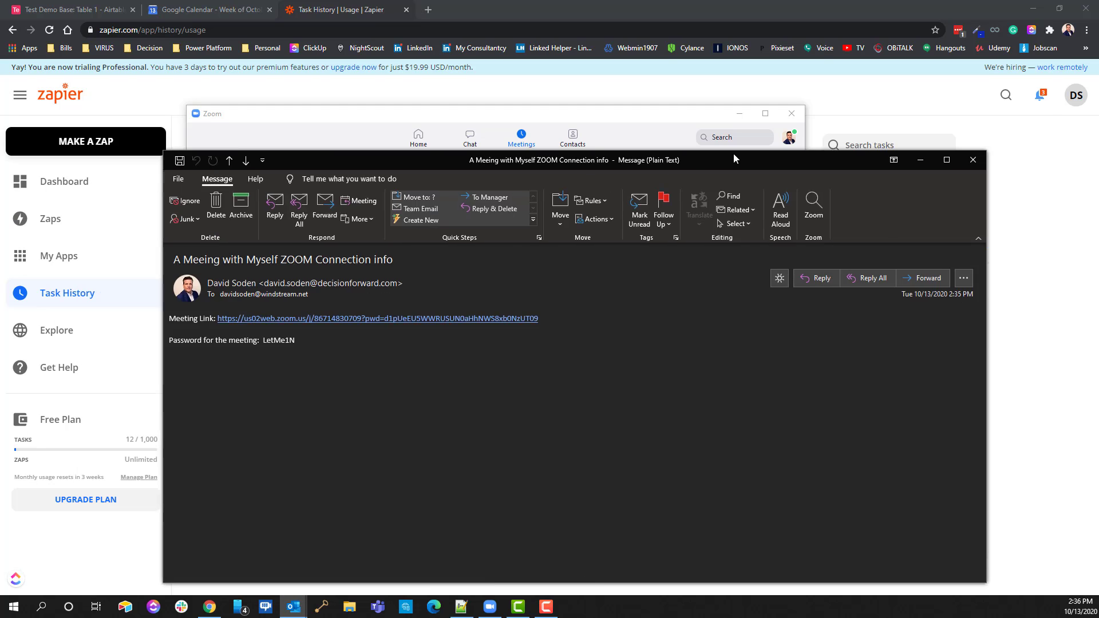
drag(733, 156, 798, 117)
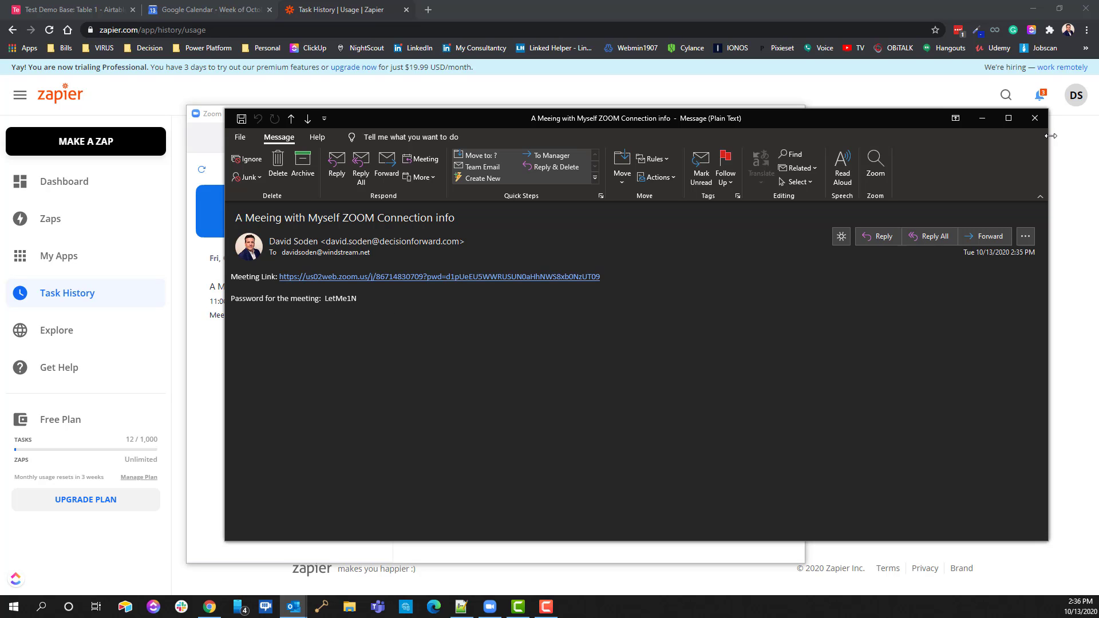
click(1035, 118)
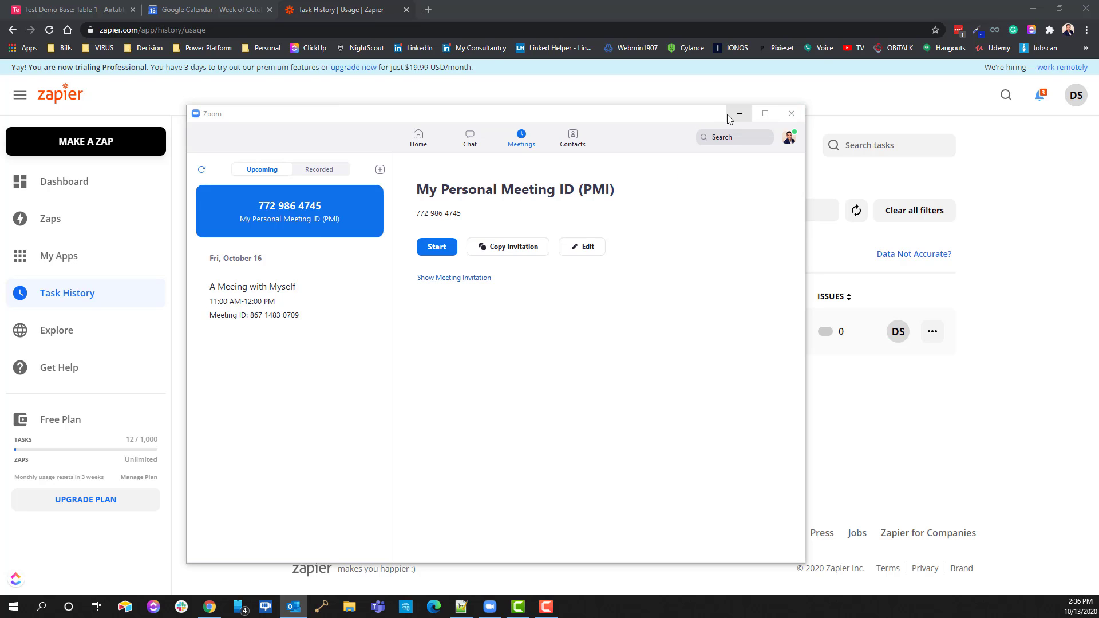
click(738, 114)
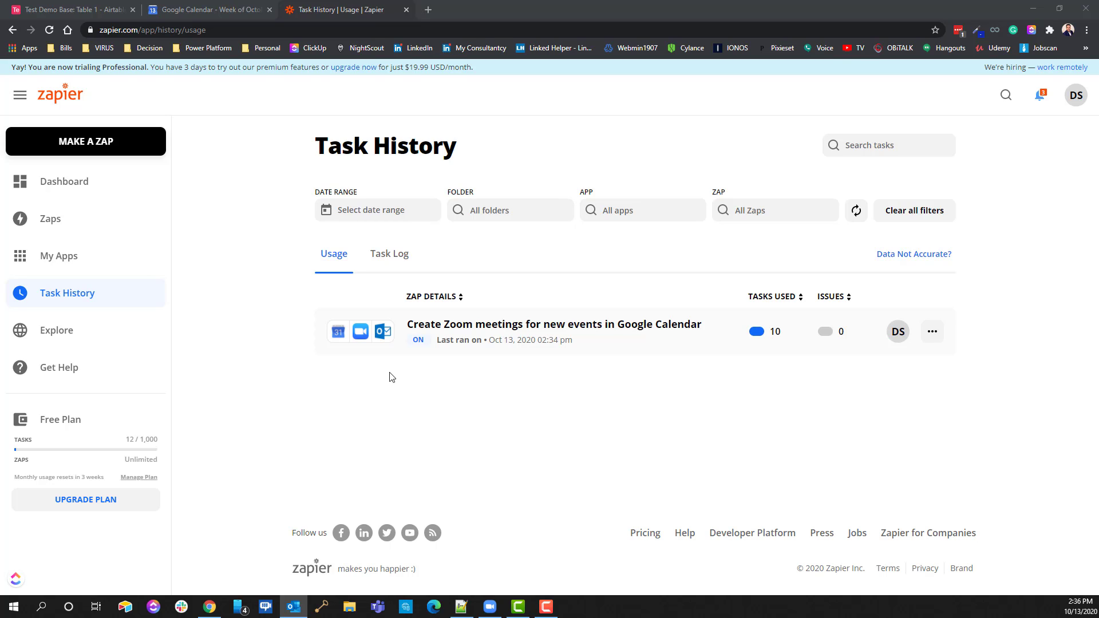
Step: Move the "A Meeing with Myself" card to Event Complete in Airtable's Kanban view and return to the Grid view
click(92, 10)
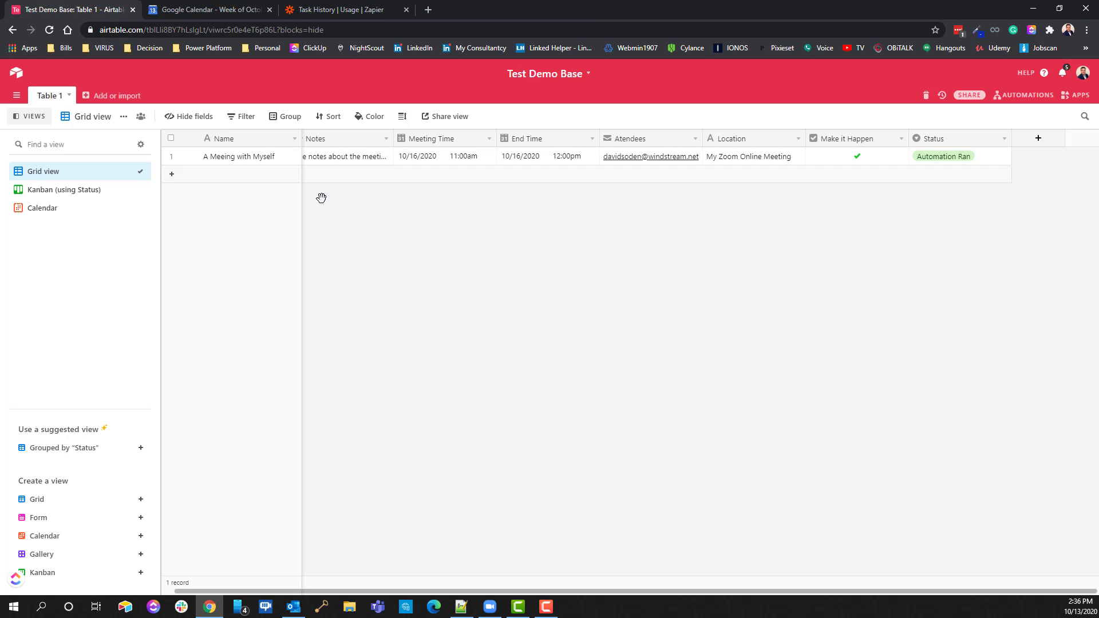
click(48, 192)
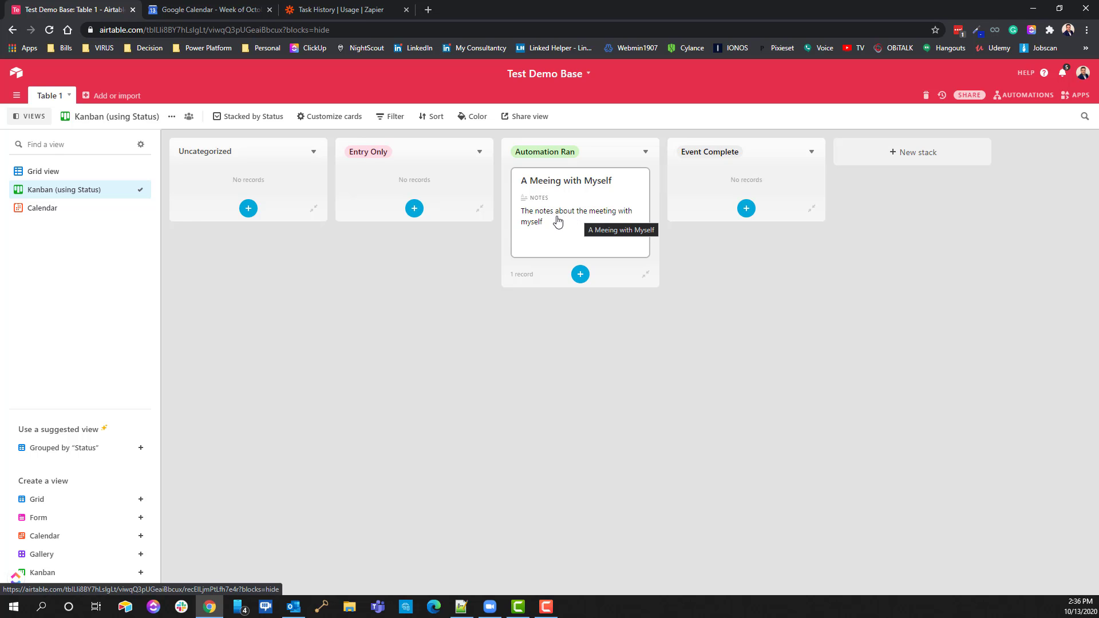
drag(578, 218, 713, 232)
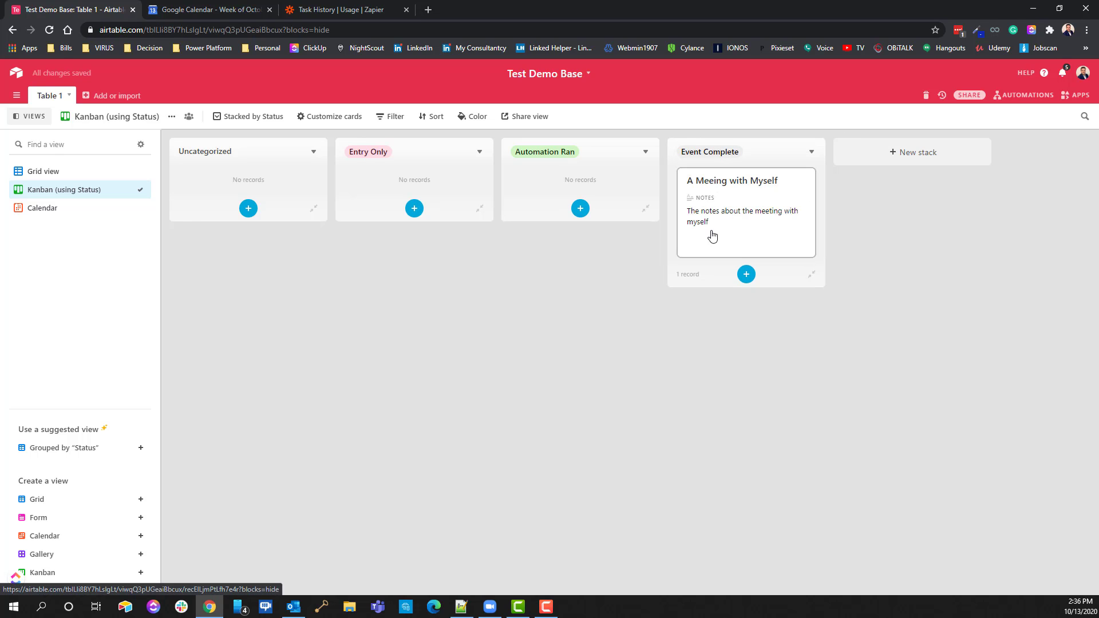
click(61, 175)
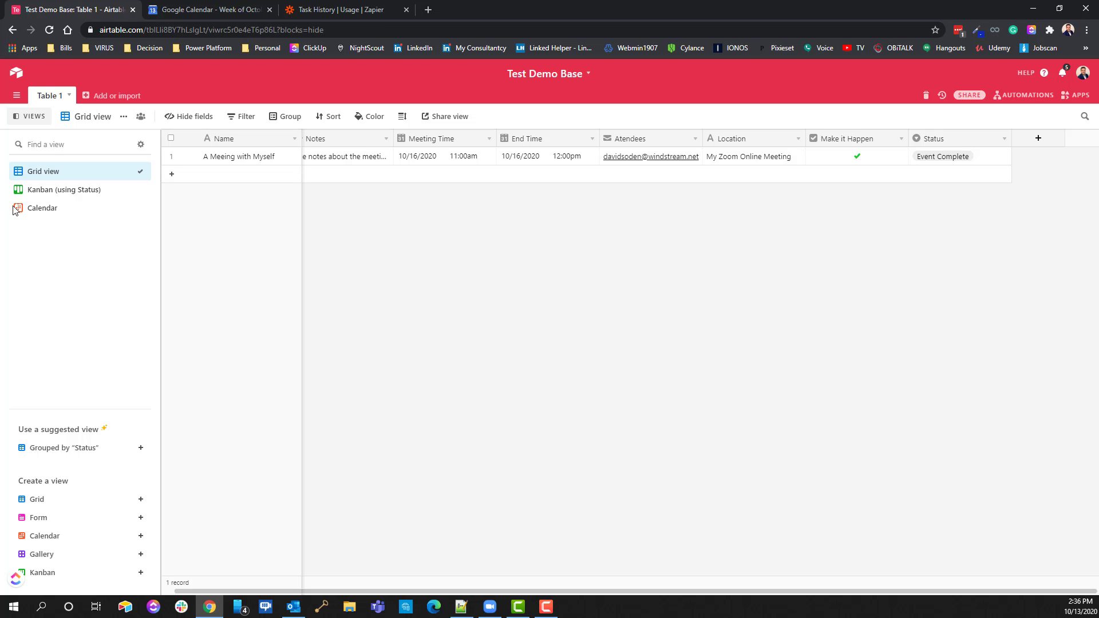
Step: Review the "A Meeing with Myself" record in the Kanban view and then in the Calendar view
click(31, 192)
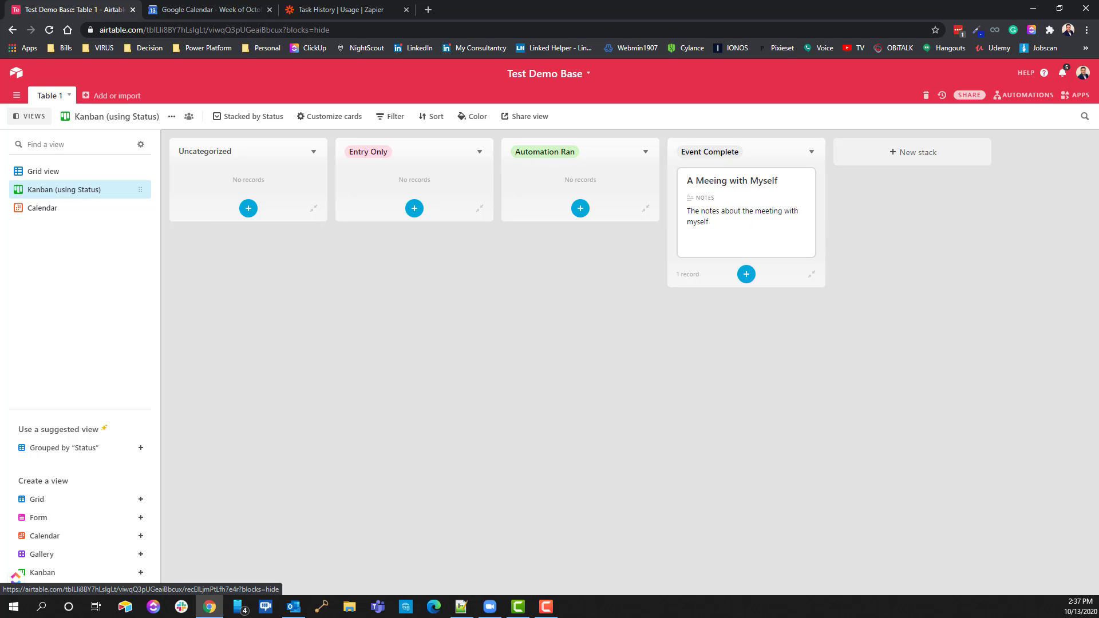
click(52, 210)
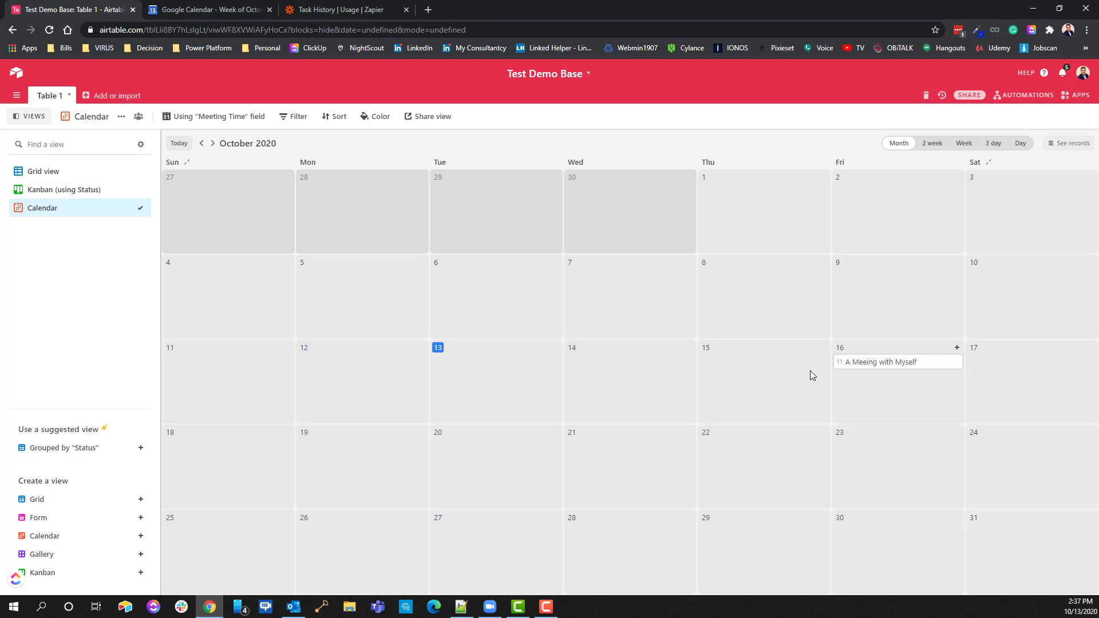
Step: Create a form view for Table 1 and review its fields through to the submission options, returning to the Grid view
mouse_move(114, 513)
mouse_move(39, 524)
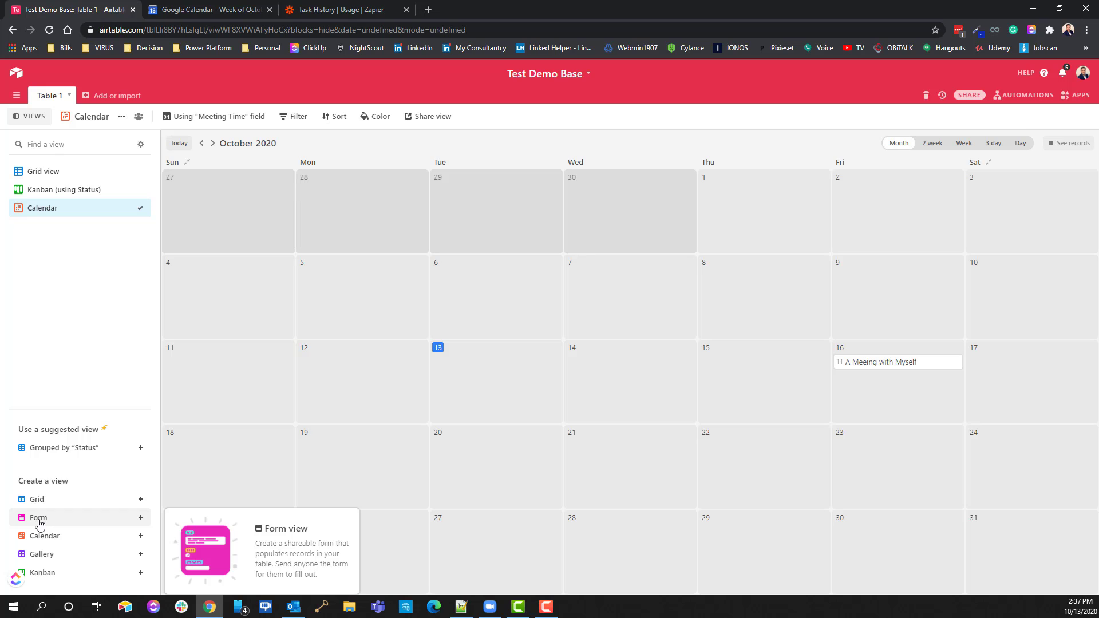
click(39, 522)
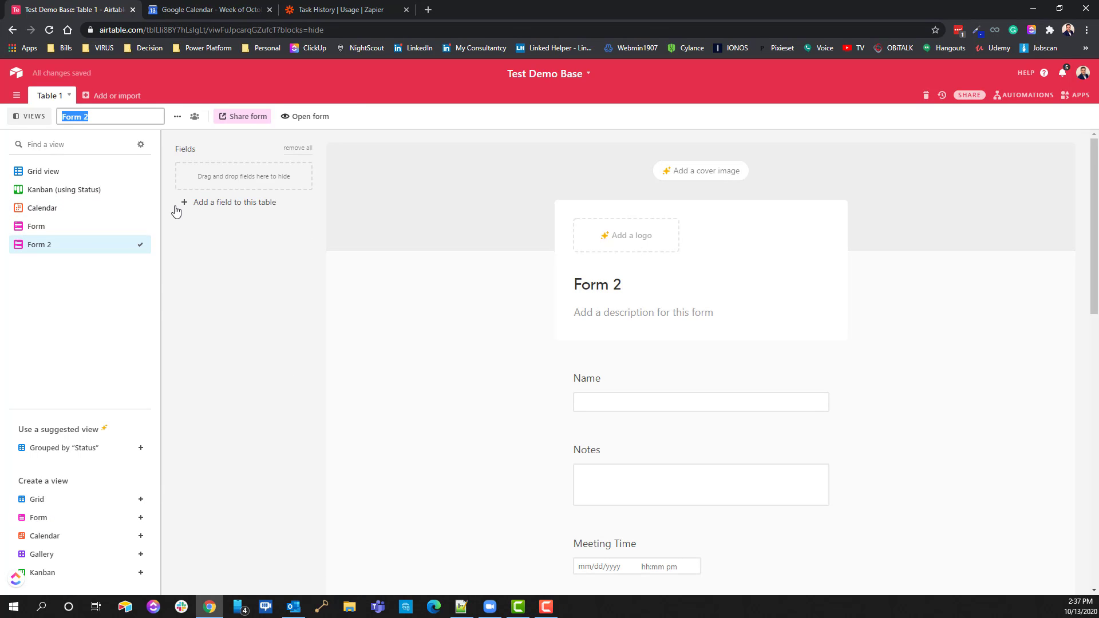
scroll(604, 340, down, 6)
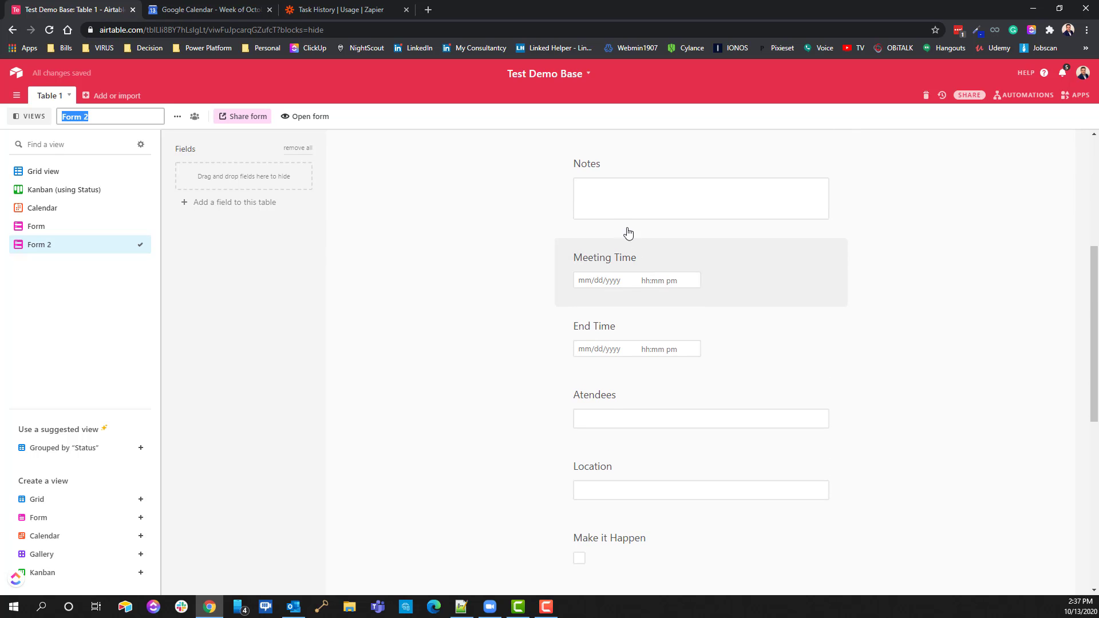
scroll(612, 250, down, 5)
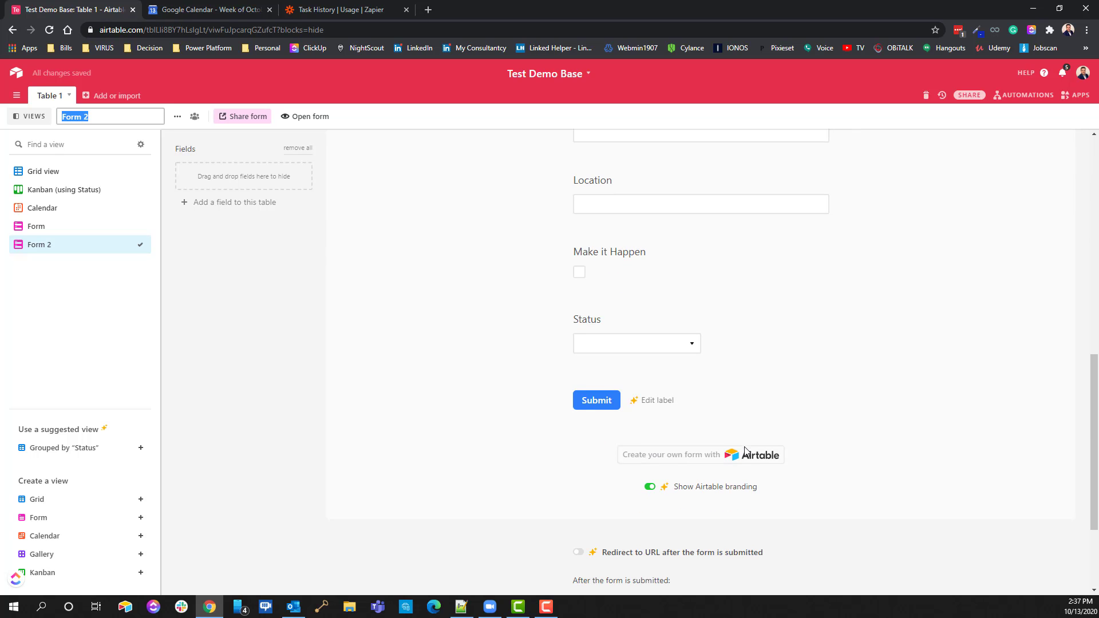
scroll(778, 351, up, 6)
scroll(777, 351, up, 4)
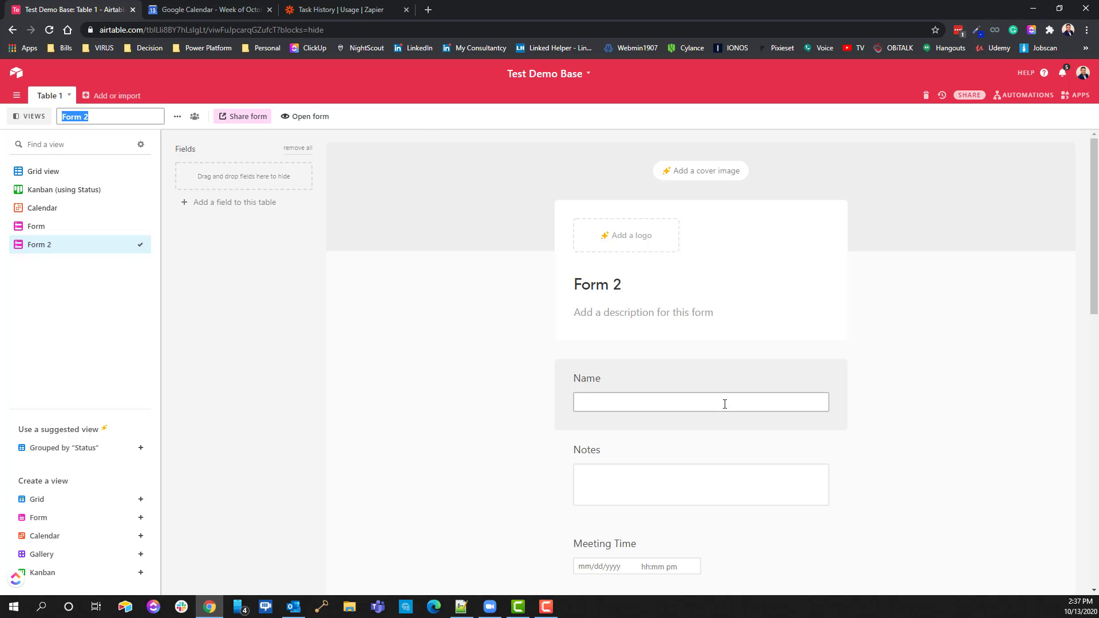
click(35, 178)
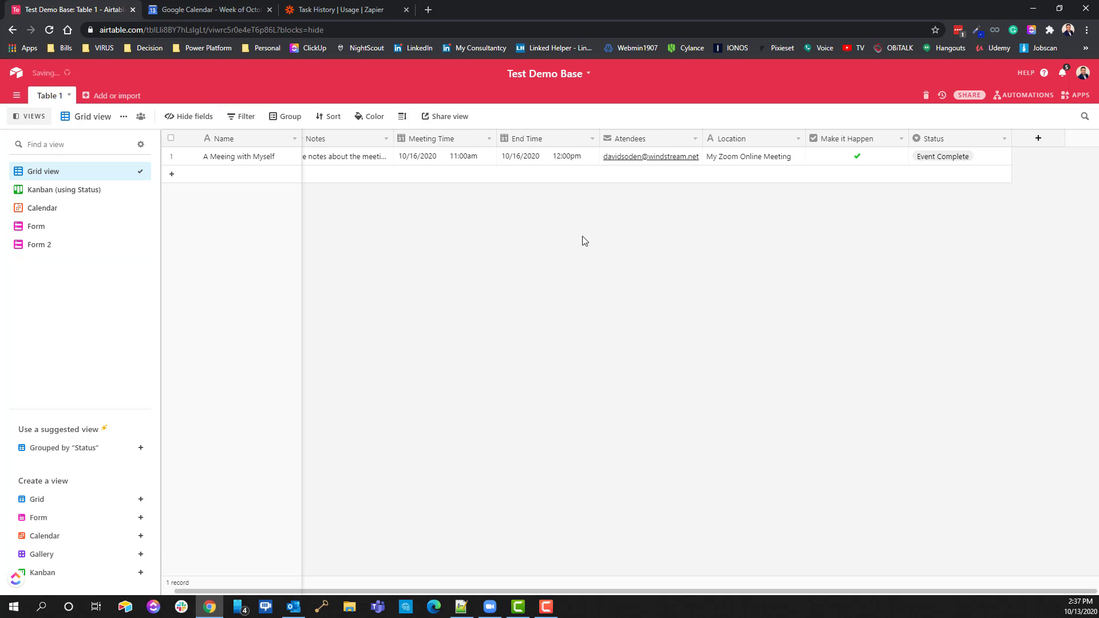